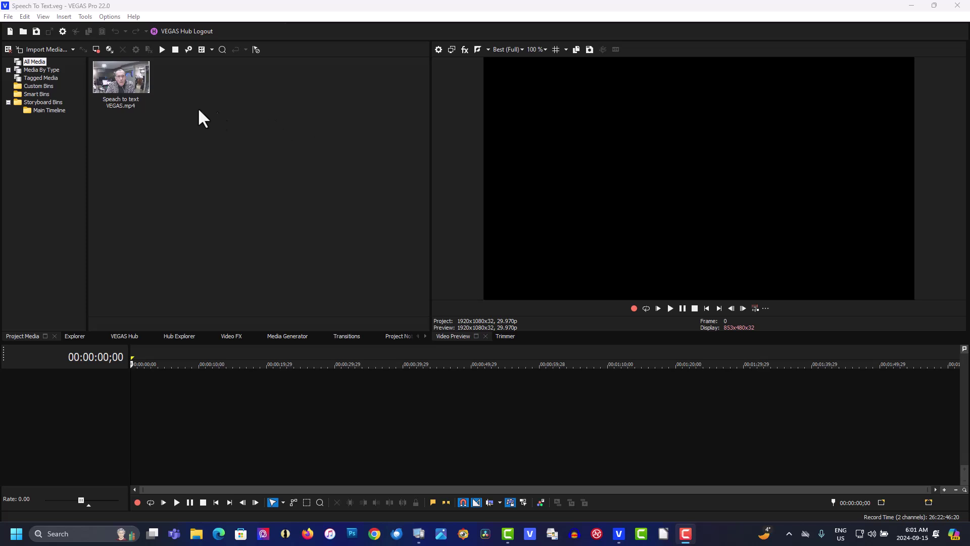
Add Speech to text VEGAS.mp4 to the timeline, matching the project settings to the clip.
{"action": "left_click", "coordinate": [130, 86]}
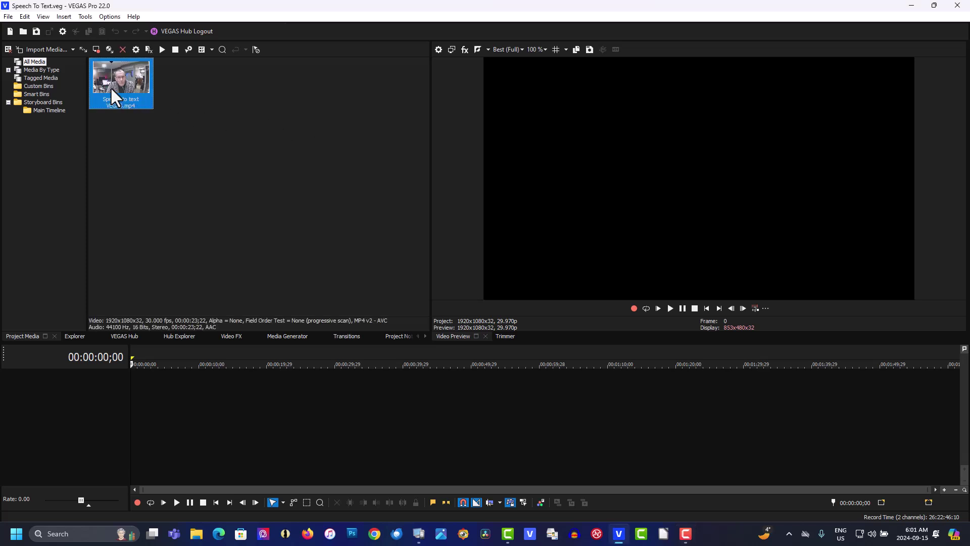
{"action": "double_click", "coordinate": [108, 86]}
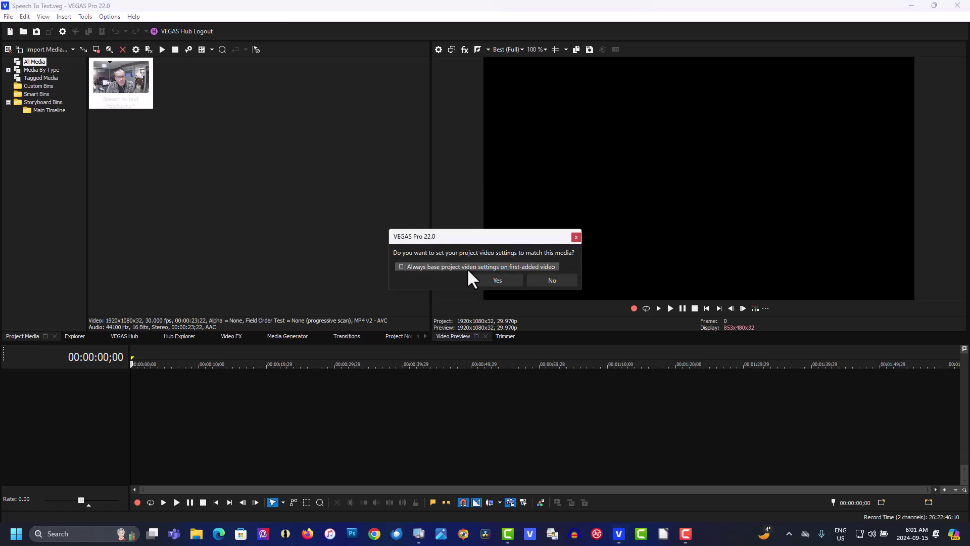
{"action": "key", "text": "Return"}
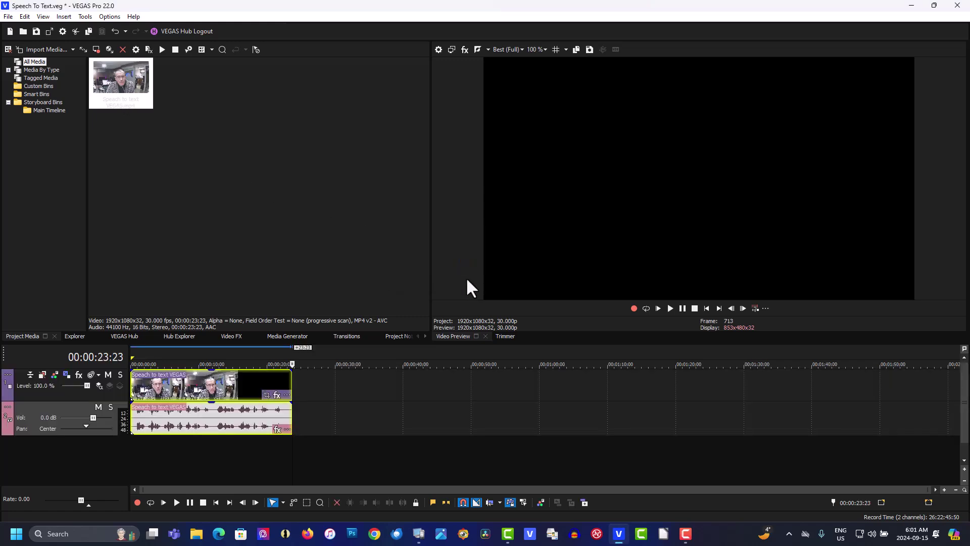
Preview the clip from its start, then pause playback.
{"action": "left_click", "coordinate": [695, 308]}
{"action": "left_click", "coordinate": [670, 308]}
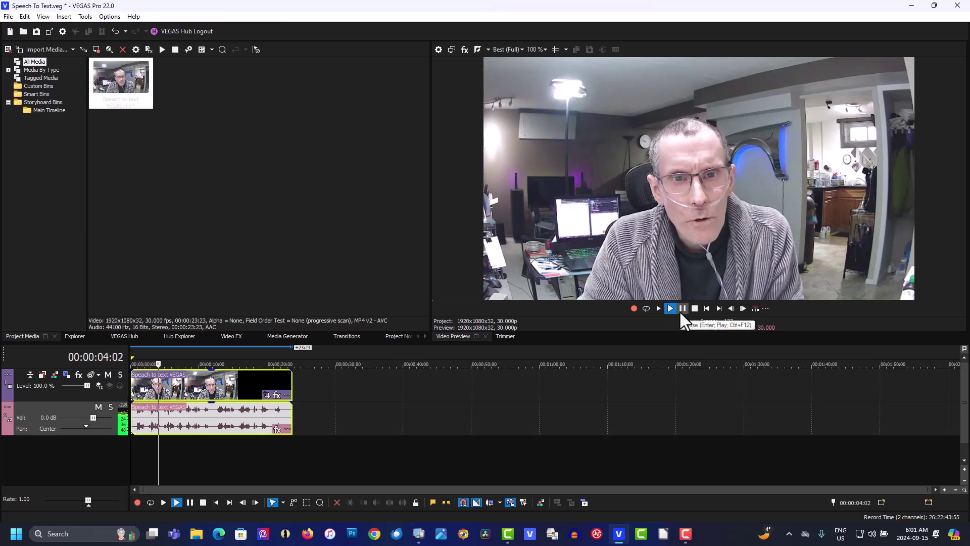
{"action": "left_click", "coordinate": [682, 308]}
Stop playback and launch AI Speech to Text from the Tools menu.
{"action": "left_click", "coordinate": [694, 308]}
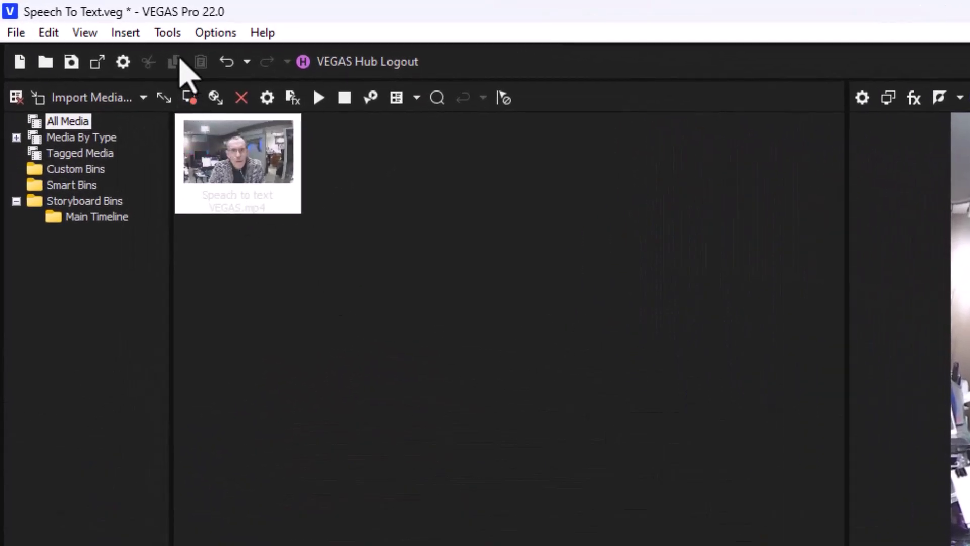
{"action": "left_click", "coordinate": [167, 33]}
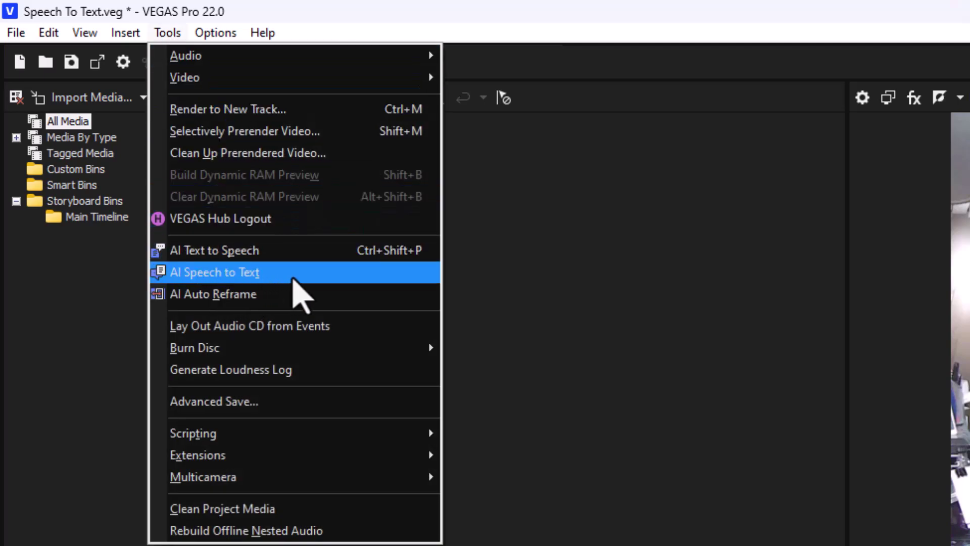
{"action": "left_click", "coordinate": [294, 277]}
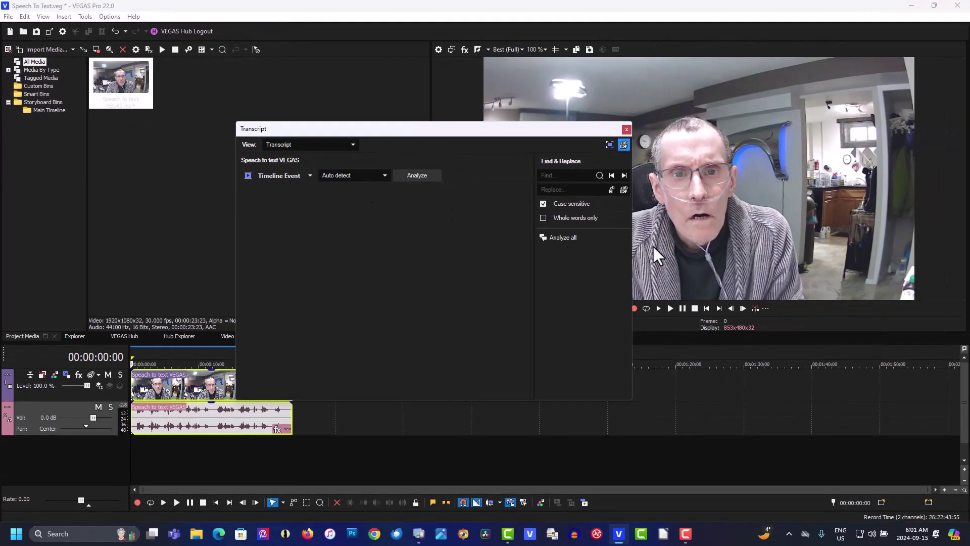
Analyze the timeline event's speech to produce its transcript.
{"action": "left_click", "coordinate": [687, 307]}
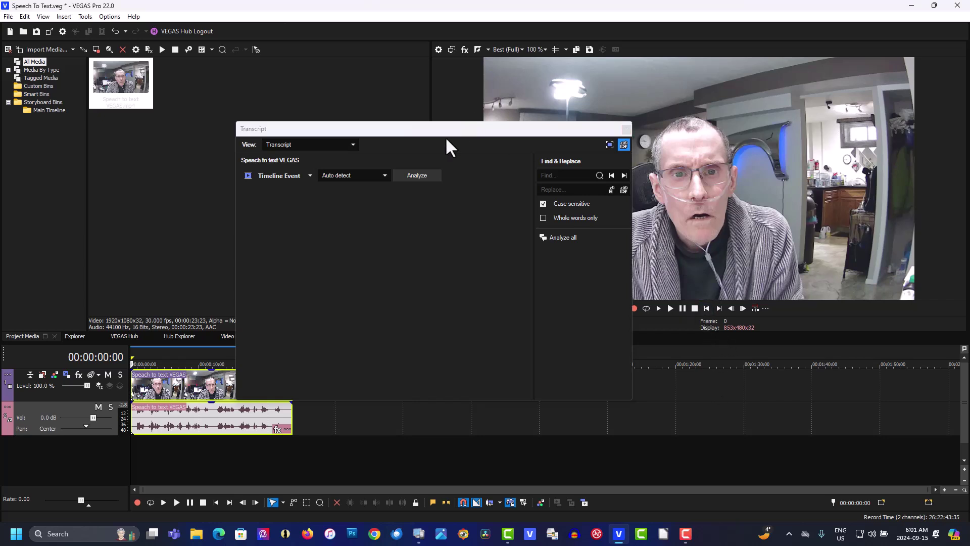
{"action": "left_click", "coordinate": [414, 180]}
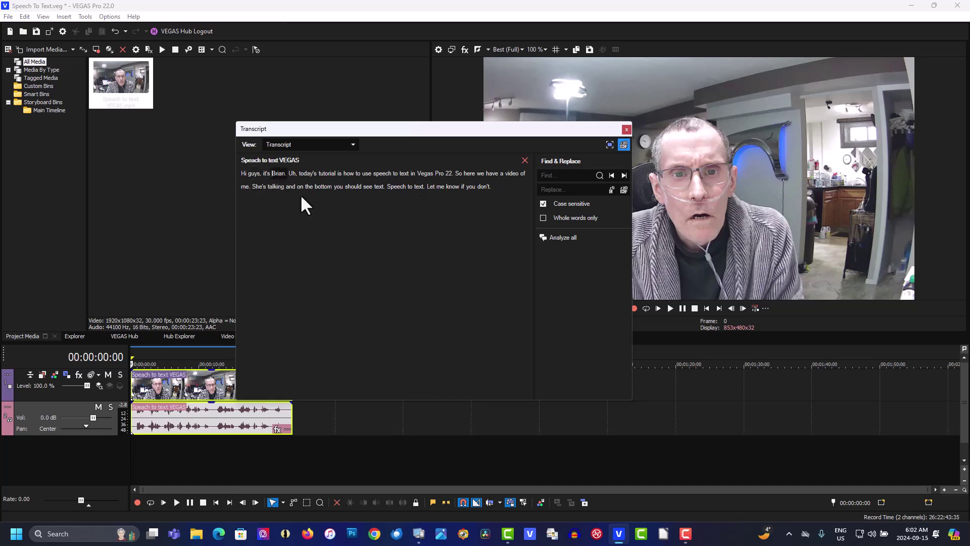
Correct the speaker's name, remove 'Uh', and capitalize 'Today's' in the transcript.
{"action": "type", "text": "Ron"}
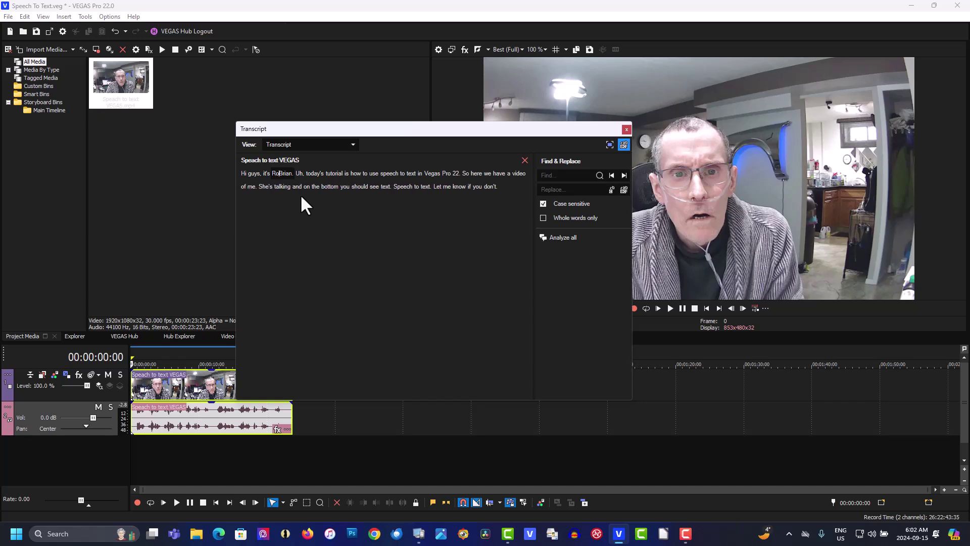
{"action": "key", "text": "Delete"}
{"action": "key", "text": "Delete"}
{"action": "key", "text": "Delete"}
{"action": "key", "text": "Delete"}
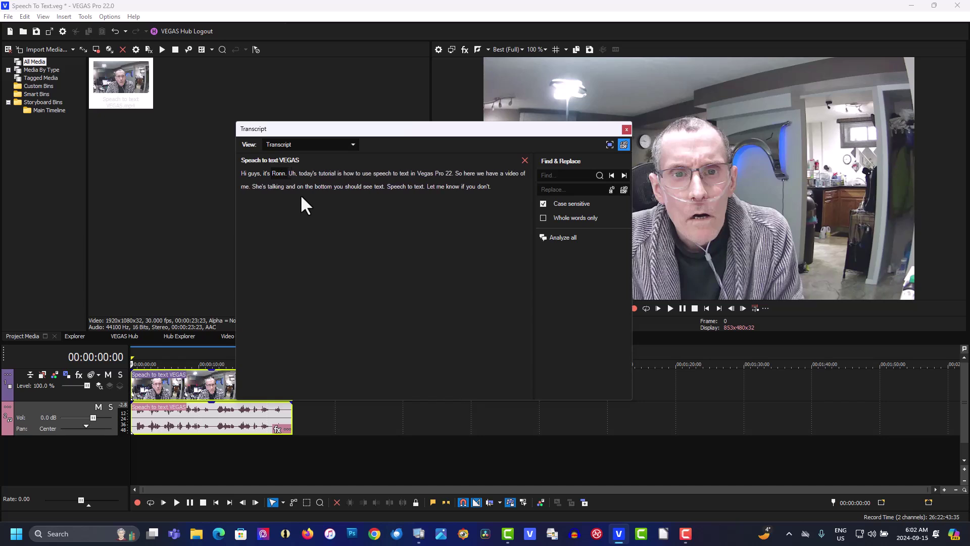
{"action": "key", "text": "Delete"}
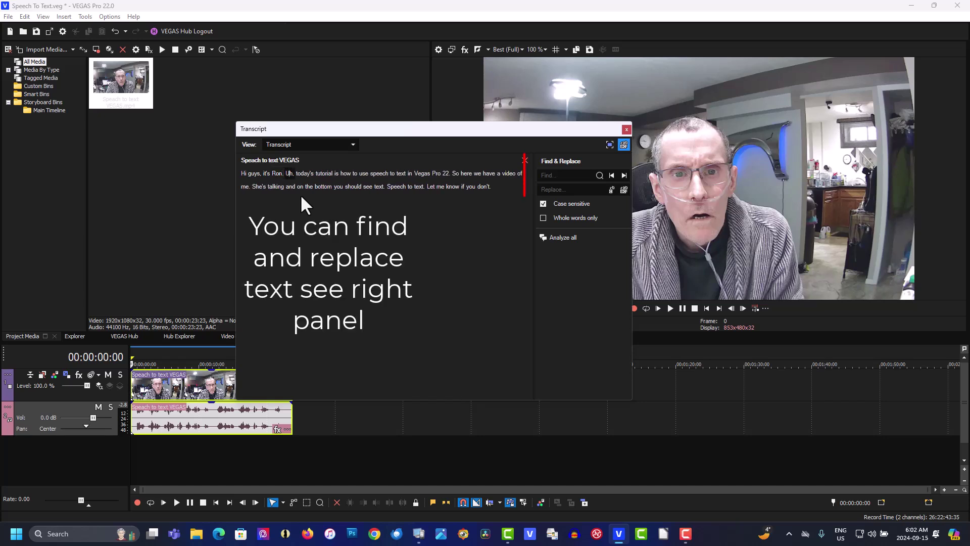
{"action": "key", "text": "Delete"}
{"action": "key", "text": "Delete"}
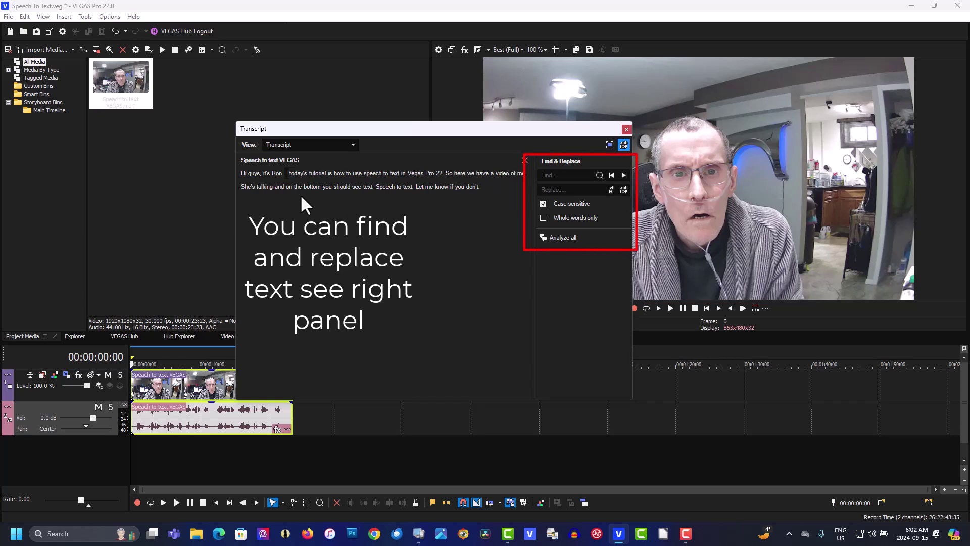
{"action": "key", "text": "Delete"}
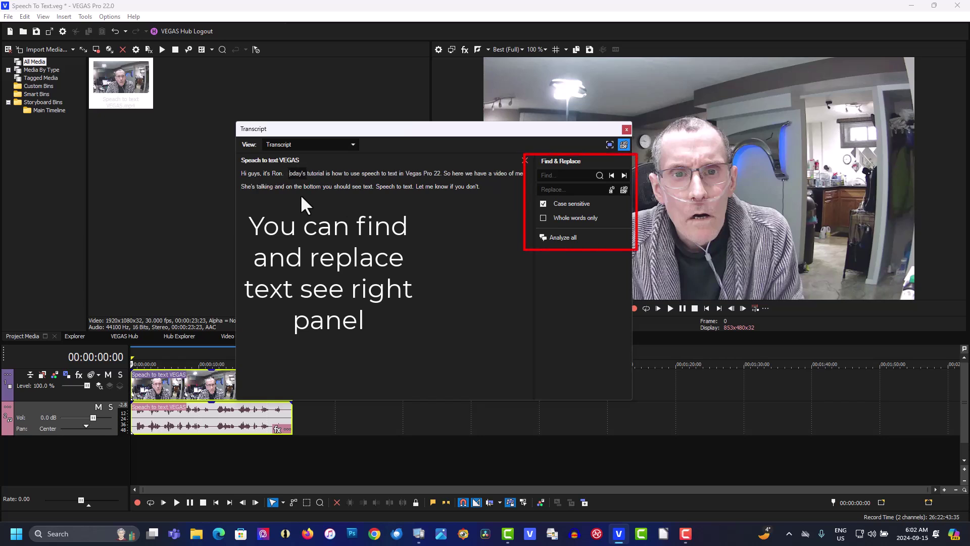
{"action": "type", "text": "T"}
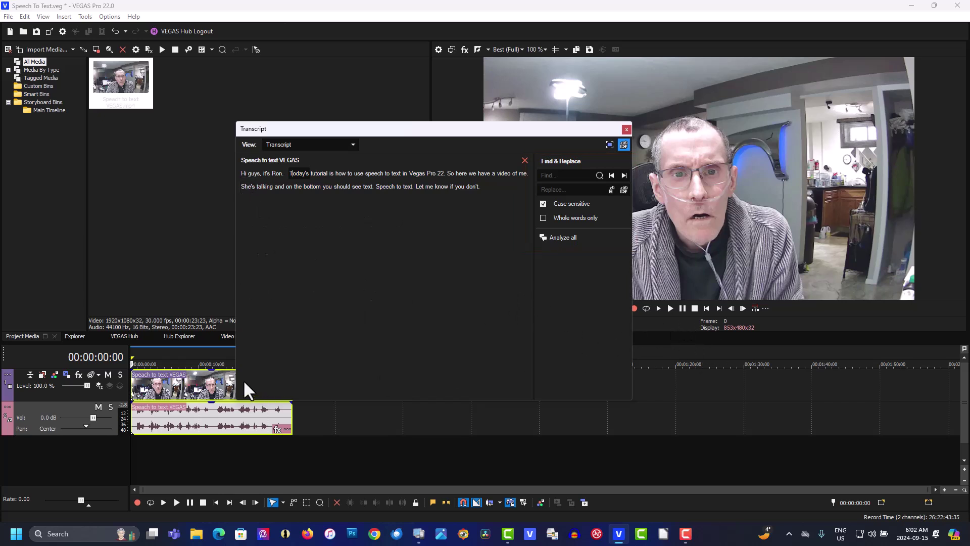
Replay from 00:00:14:01 to check, then replace 'She's' with 'Just' in the second sentence.
{"action": "left_click", "coordinate": [225, 355]}
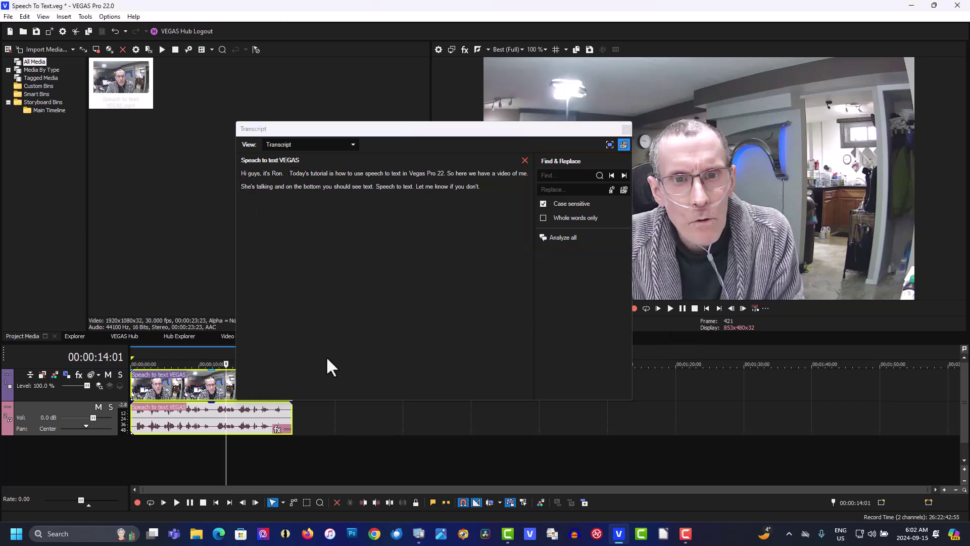
{"action": "left_click", "coordinate": [670, 309]}
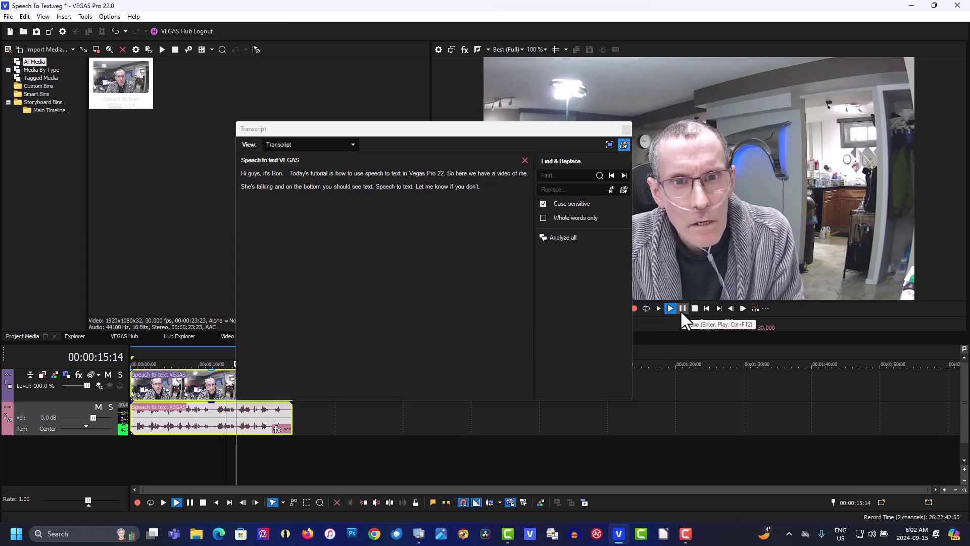
{"action": "left_click", "coordinate": [681, 309]}
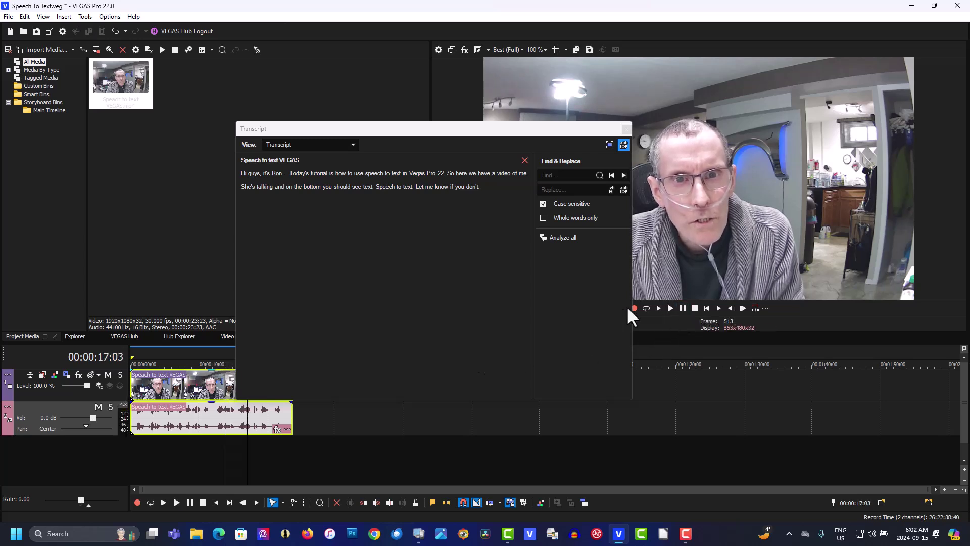
{"action": "left_click", "coordinate": [247, 186]}
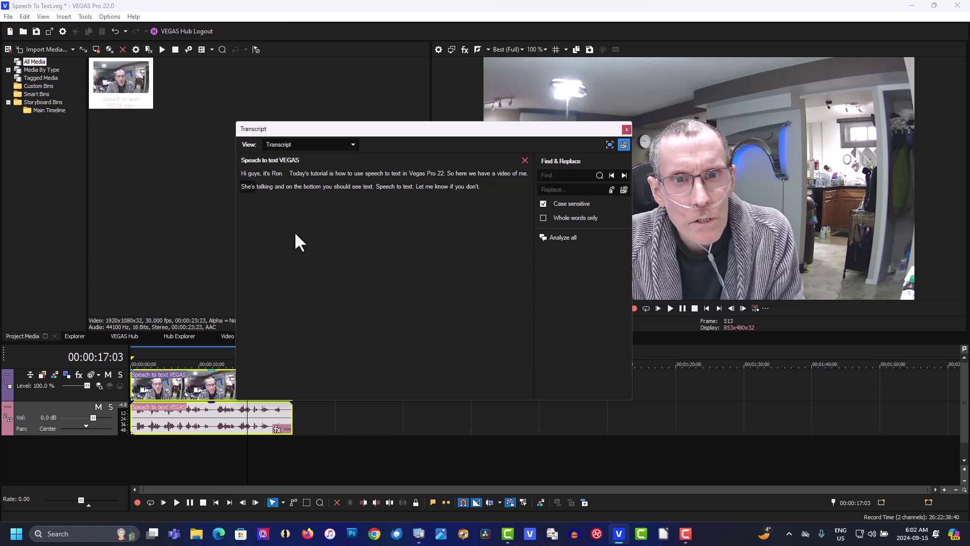
{"action": "key", "text": "BackSpace"}
{"action": "key", "text": "BackSpace"}
{"action": "key", "text": "BackSpace"}
{"action": "key", "text": "BackSpace"}
{"action": "key", "text": "BackSpace"}
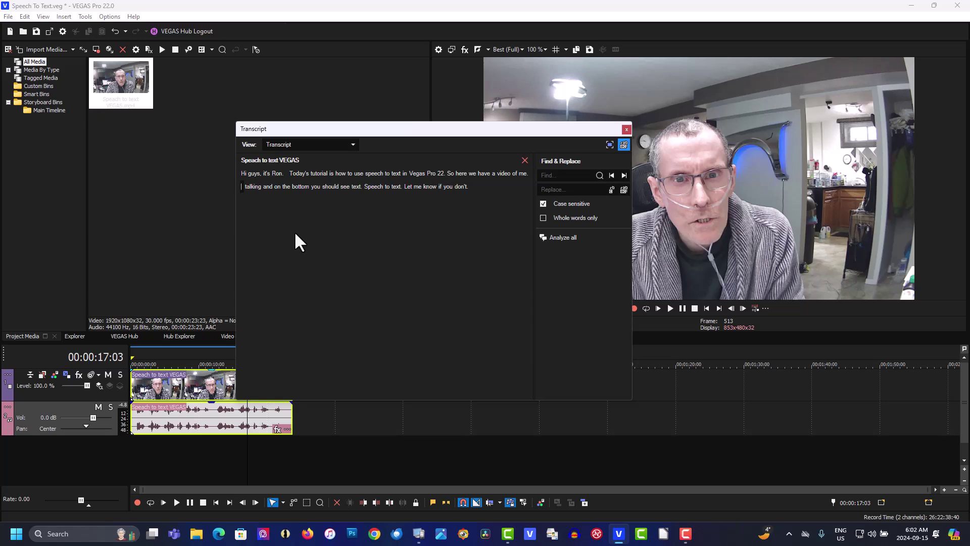
{"action": "type", "text": "Just"}
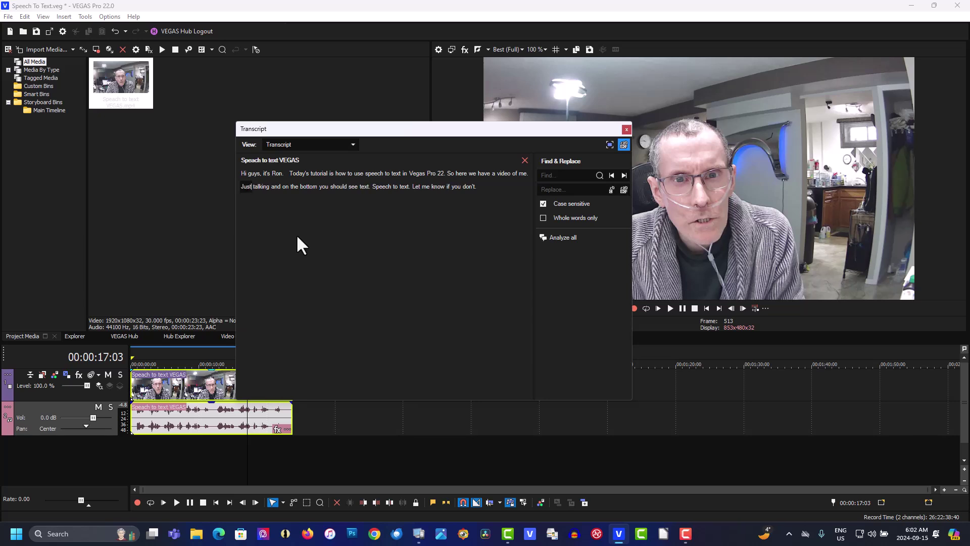
{"action": "left_click", "coordinate": [297, 237]}
Switch the transcript to Subtitles view, trying 2 Lines before settling on 1 Line blocks.
{"action": "left_click", "coordinate": [351, 142]}
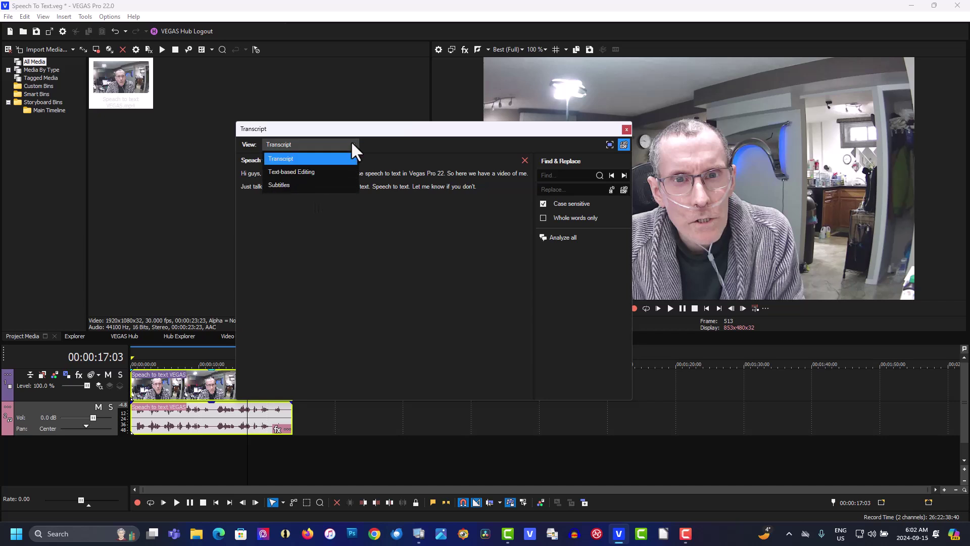
{"action": "left_click", "coordinate": [349, 182]}
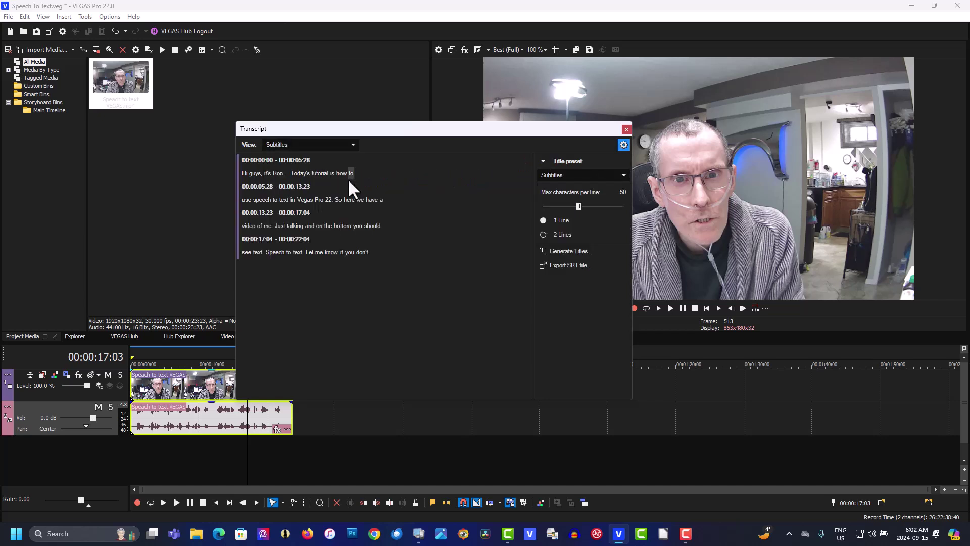
{"action": "left_click", "coordinate": [543, 234]}
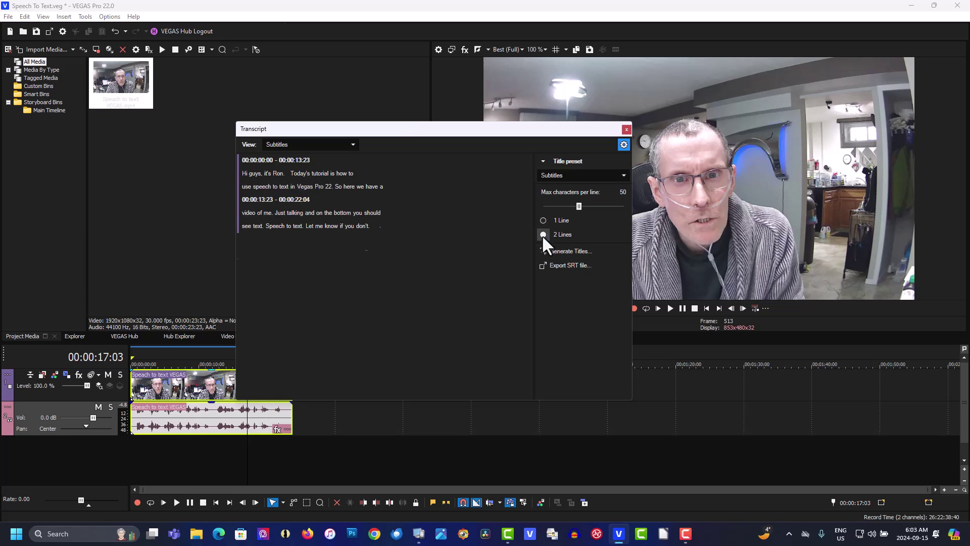
{"action": "left_click", "coordinate": [544, 221]}
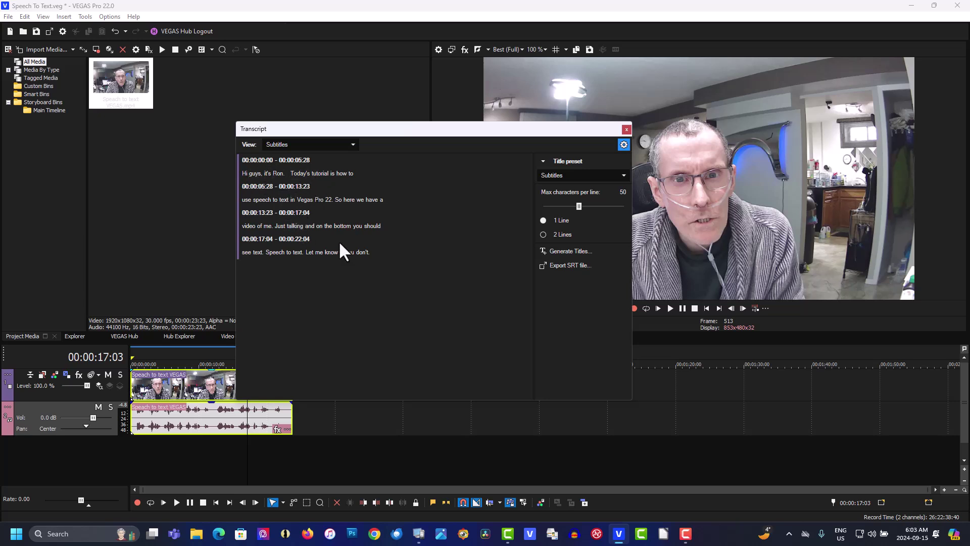
Generate four subtitle title events on a new track, close the transcript, and return to the first title.
{"action": "left_click", "coordinate": [569, 251]}
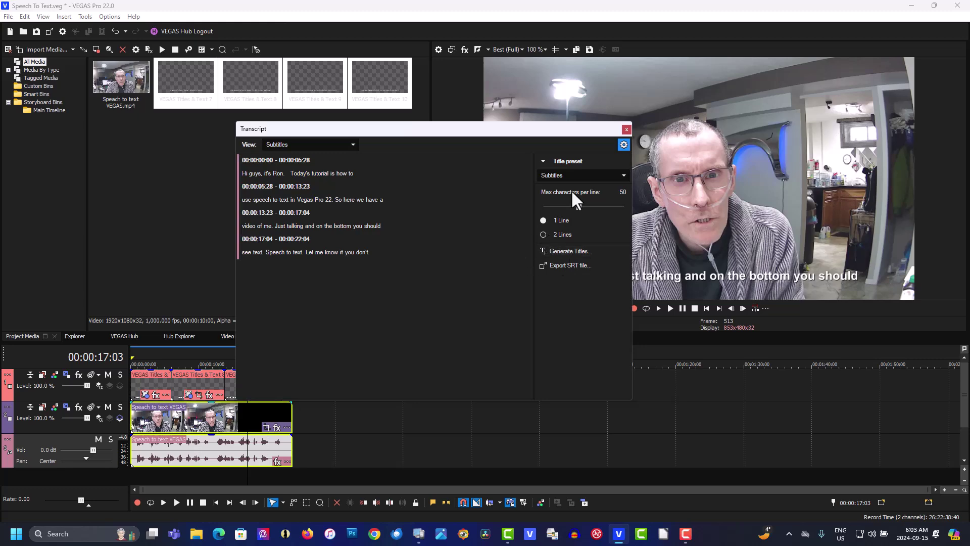
{"action": "left_click", "coordinate": [627, 130]}
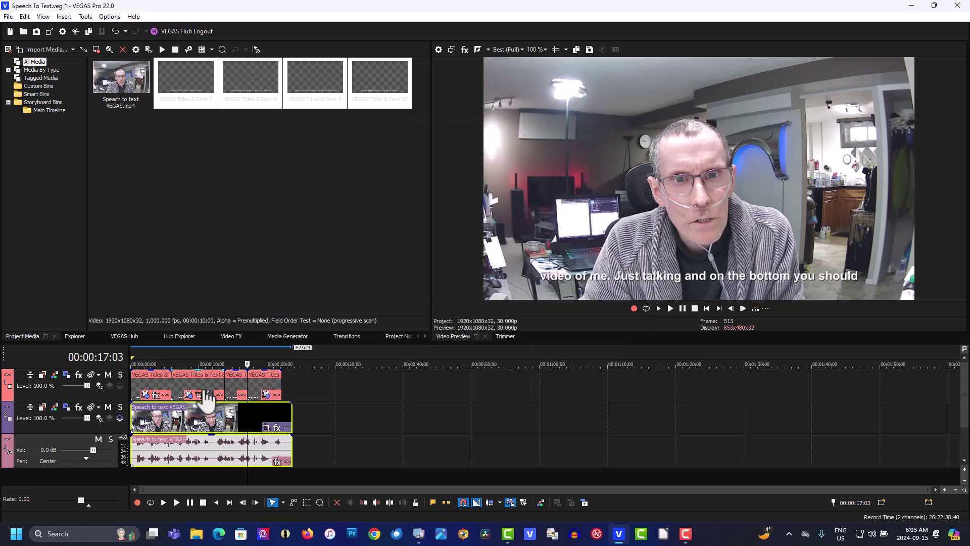
{"action": "left_click", "coordinate": [153, 363]}
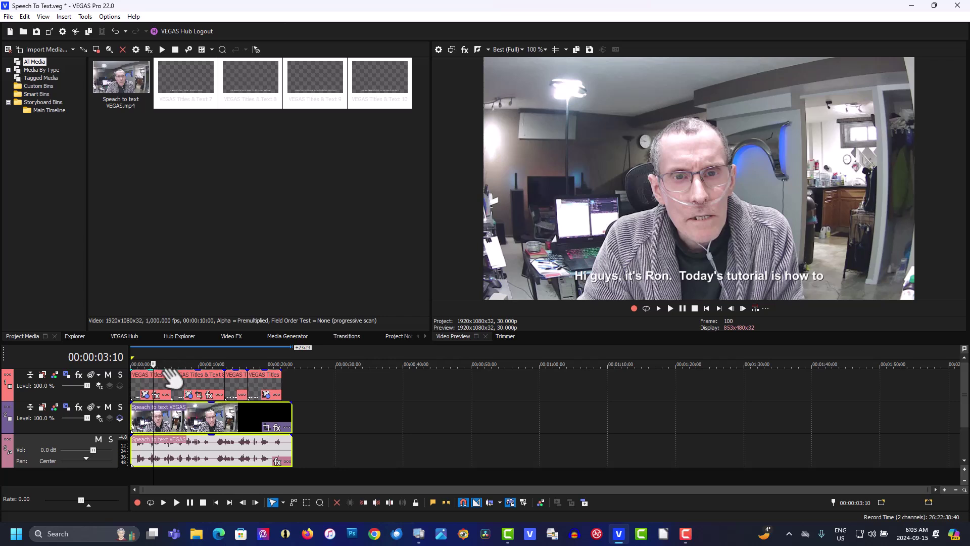
In the first title's Titles & Text settings, set Scale 1.380 and a near-black outline of width 7.075.
{"action": "left_click", "coordinate": [145, 395]}
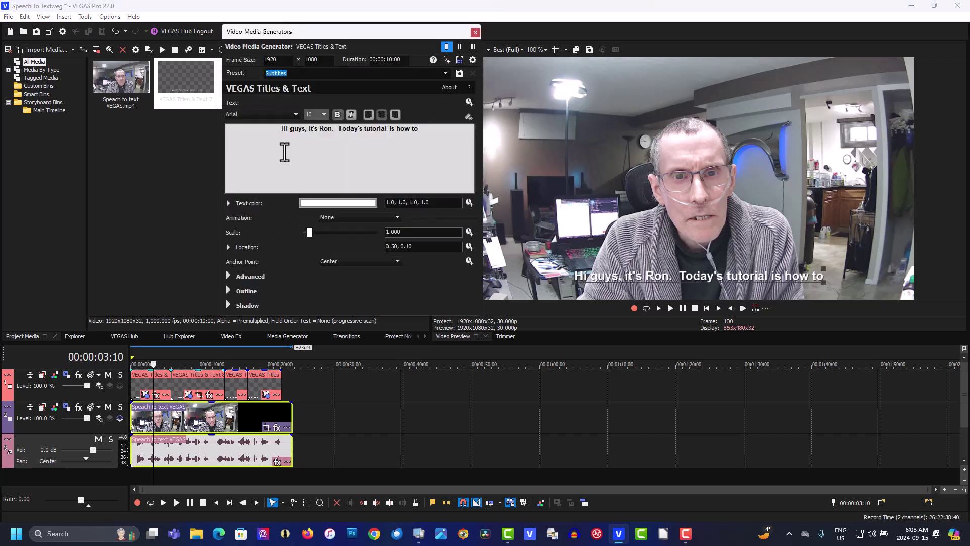
{"action": "left_click_drag", "start_coordinate": [308, 232], "coordinate": [313, 234]}
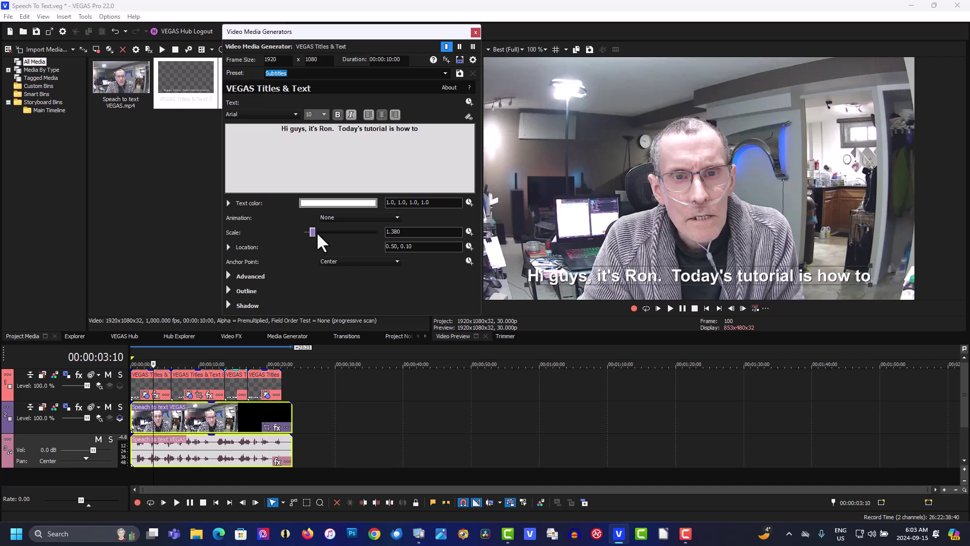
{"action": "left_click", "coordinate": [228, 290]}
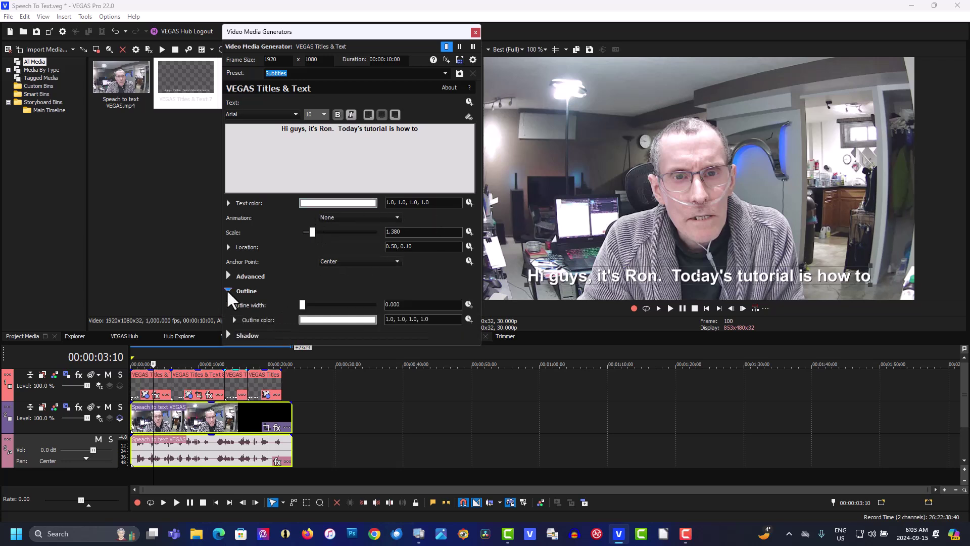
{"action": "left_click", "coordinate": [329, 319]}
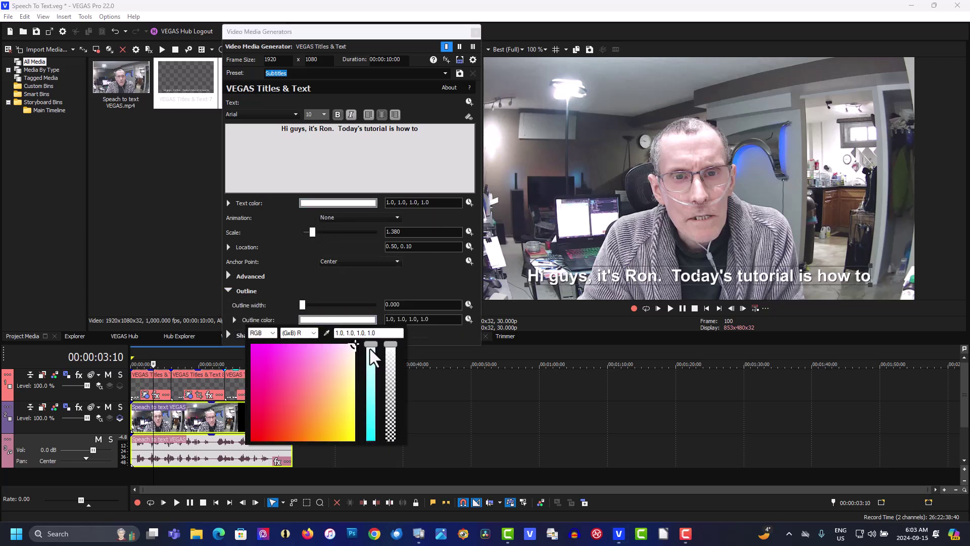
{"action": "left_click_drag", "start_coordinate": [372, 379], "coordinate": [368, 444]}
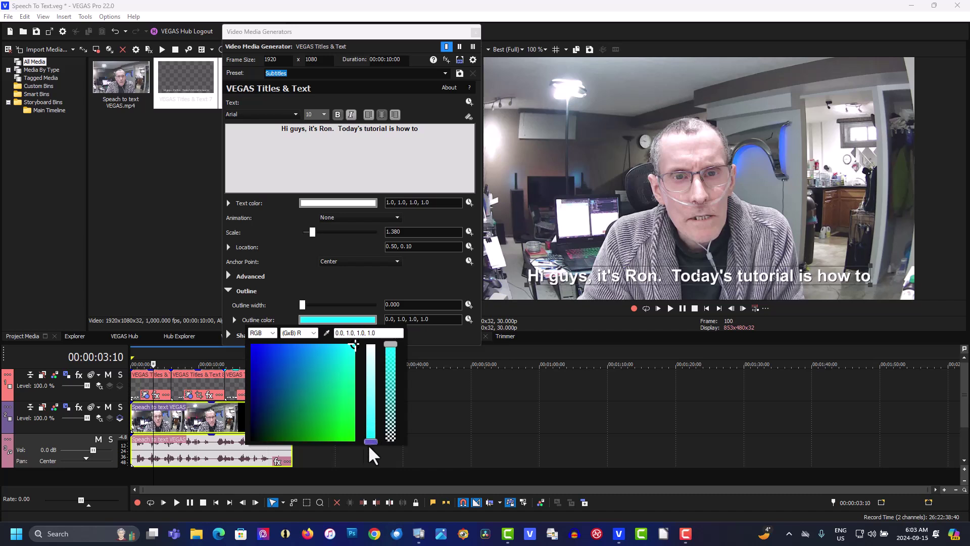
{"action": "left_click", "coordinate": [253, 438]}
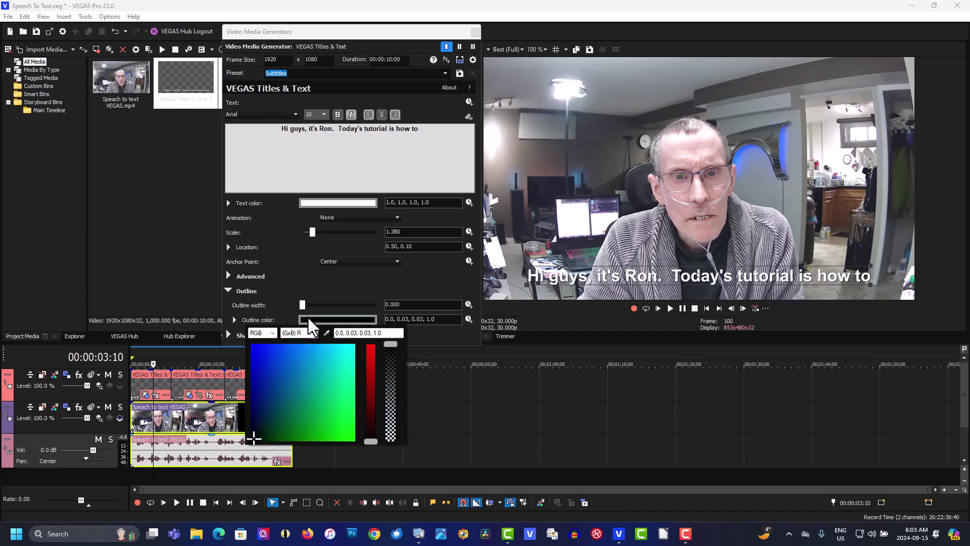
{"action": "left_click_drag", "start_coordinate": [309, 304], "coordinate": [353, 307]}
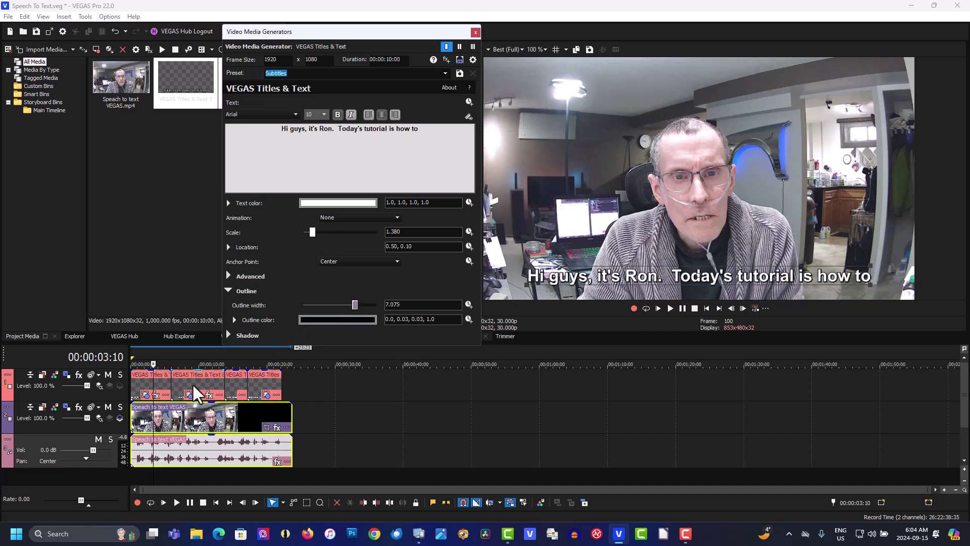
{"action": "left_click", "coordinate": [196, 352]}
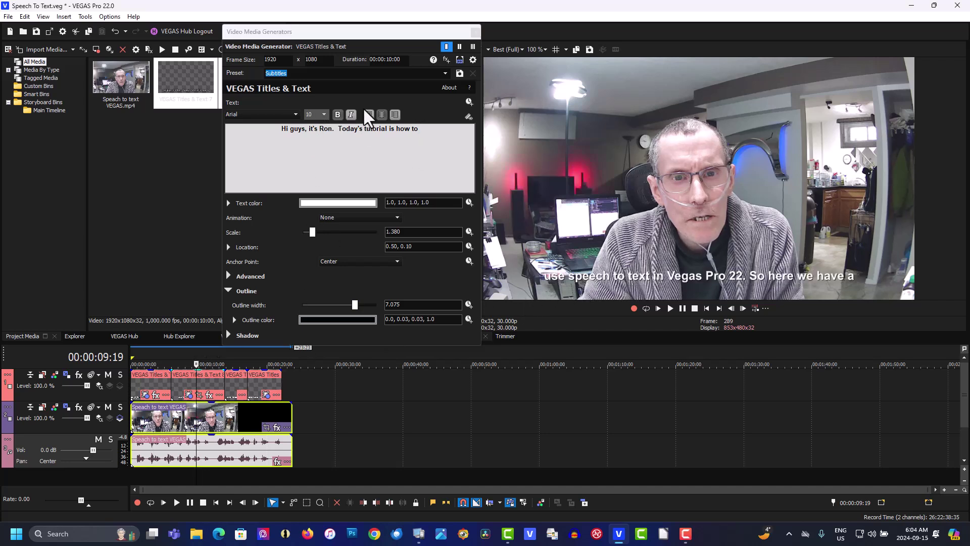
Apply the My Font preset (scale 1.447, outline 4.218) to the subtitle and close the generator.
{"action": "left_click_drag", "start_coordinate": [401, 37], "coordinate": [319, 38]}
{"action": "left_click", "coordinate": [364, 73]}
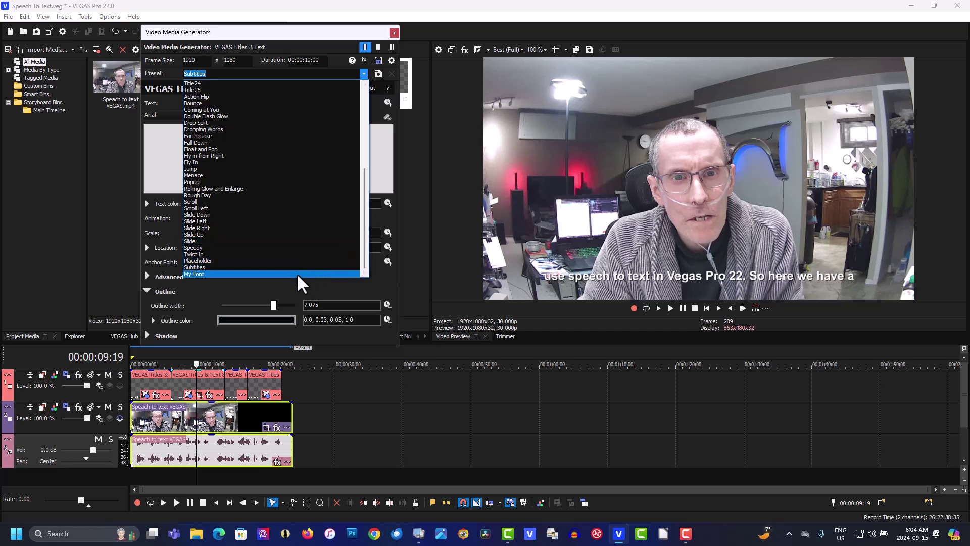
{"action": "left_click", "coordinate": [298, 274]}
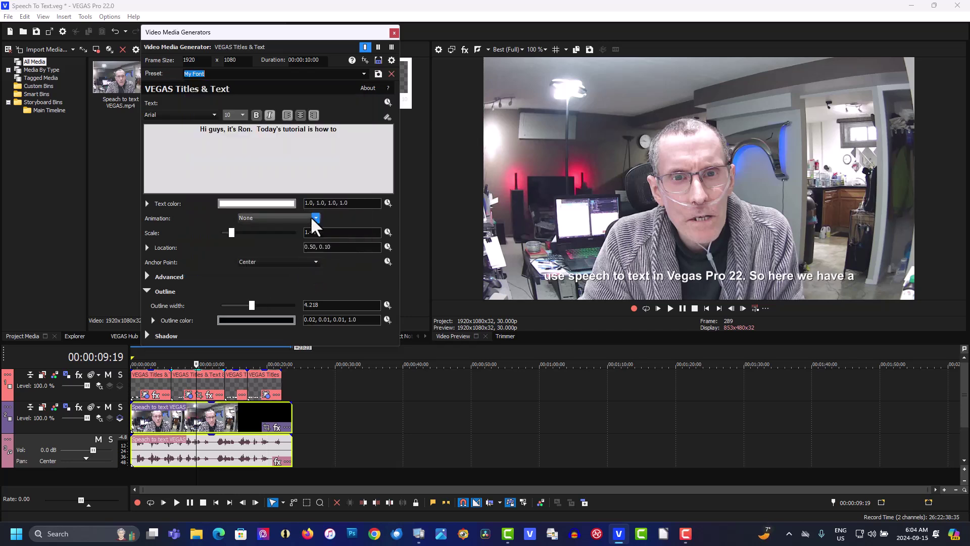
{"action": "left_click", "coordinate": [394, 34]}
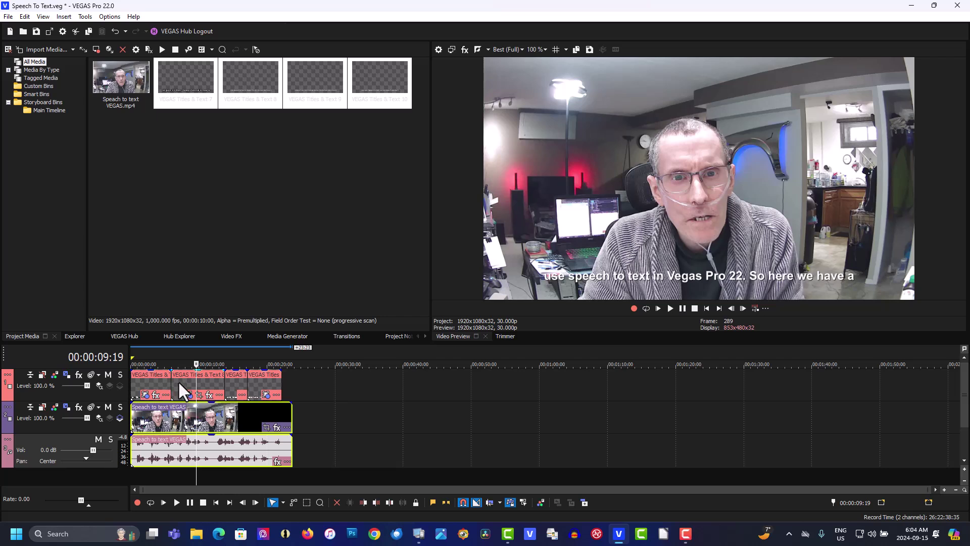
{"action": "left_click", "coordinate": [154, 380]}
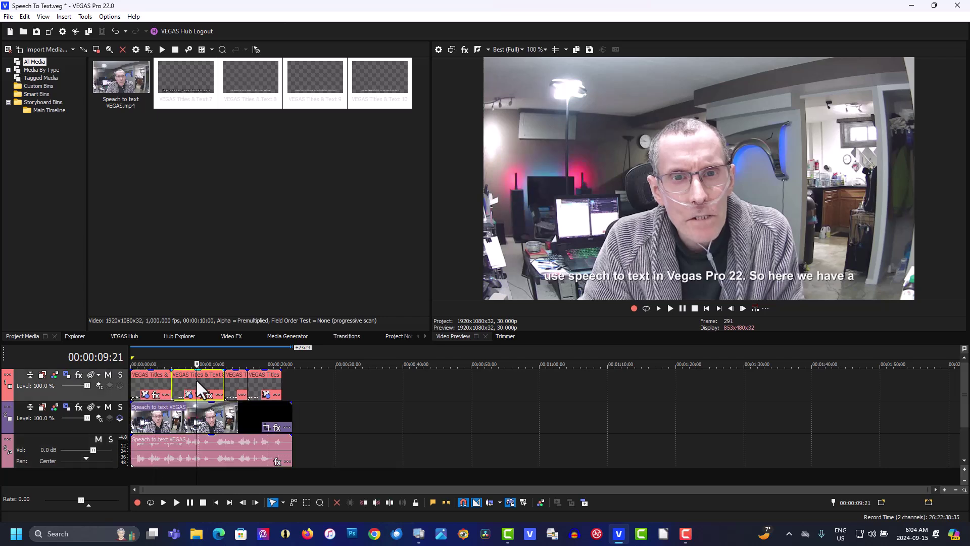
{"action": "left_click", "coordinate": [235, 385]}
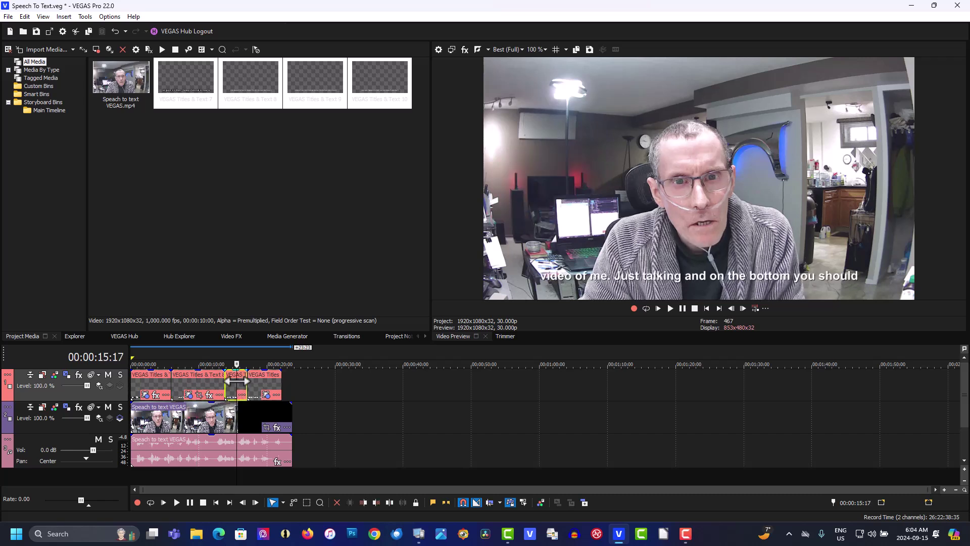
{"action": "mouse_move", "coordinate": [236, 379]}
{"action": "left_mouse_down"}
{"action": "mouse_move", "coordinate": [214, 381]}
{"action": "mouse_move", "coordinate": [241, 391]}
{"action": "left_mouse_up"}
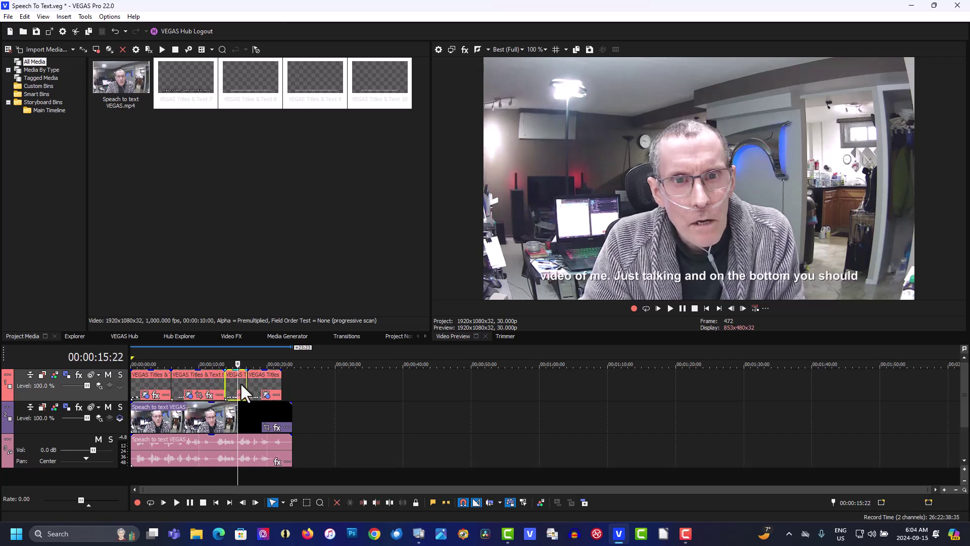
{"action": "left_click", "coordinate": [265, 390]}
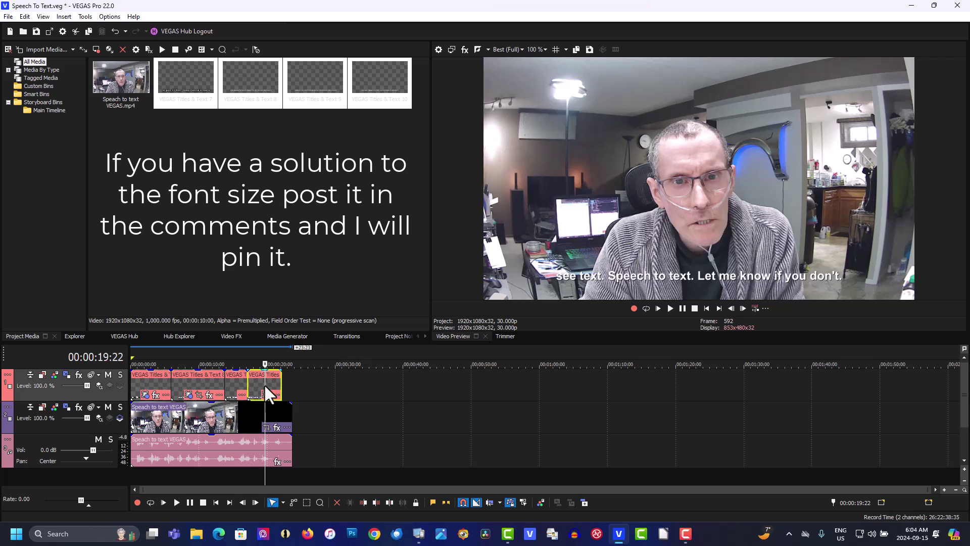
Play the subtitled project from the start through the end of the clip, then pause.
{"action": "left_click", "coordinate": [706, 308]}
{"action": "left_click", "coordinate": [670, 308]}
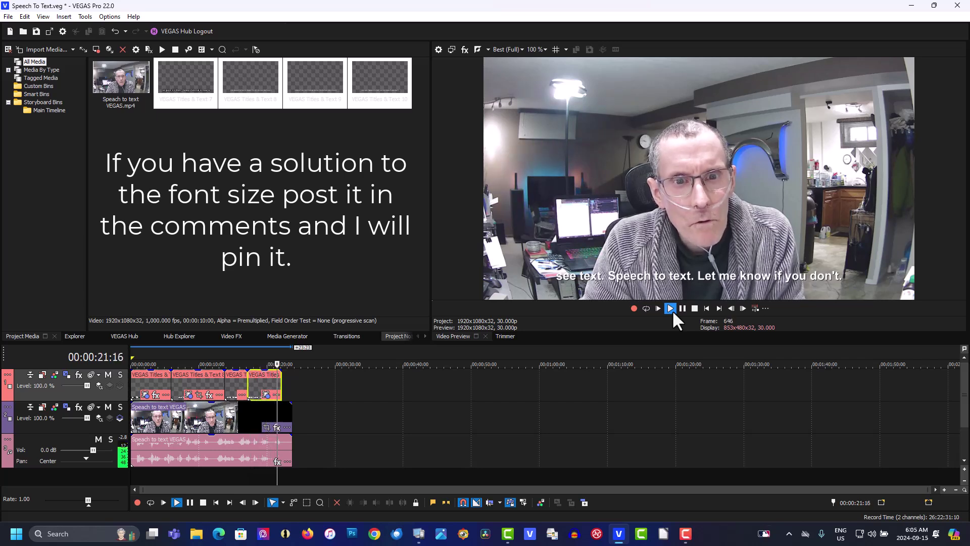
{"action": "left_click", "coordinate": [682, 309]}
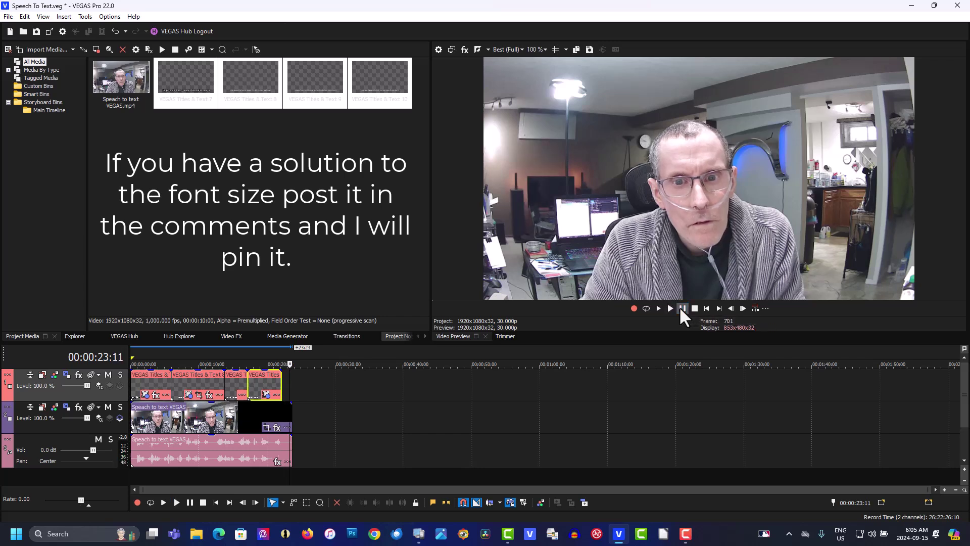